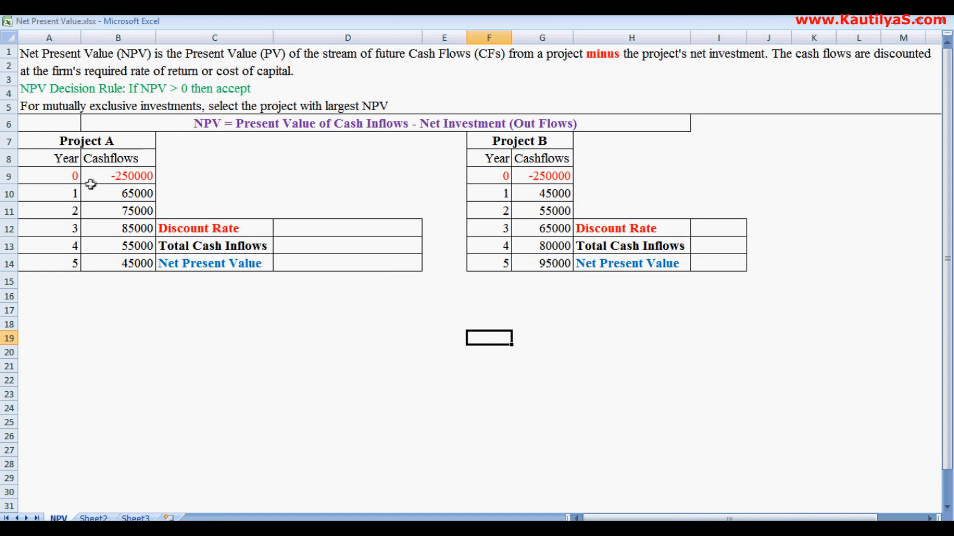
Step: Enter a 10% discount rate for Project A in cell D12
click(49, 179)
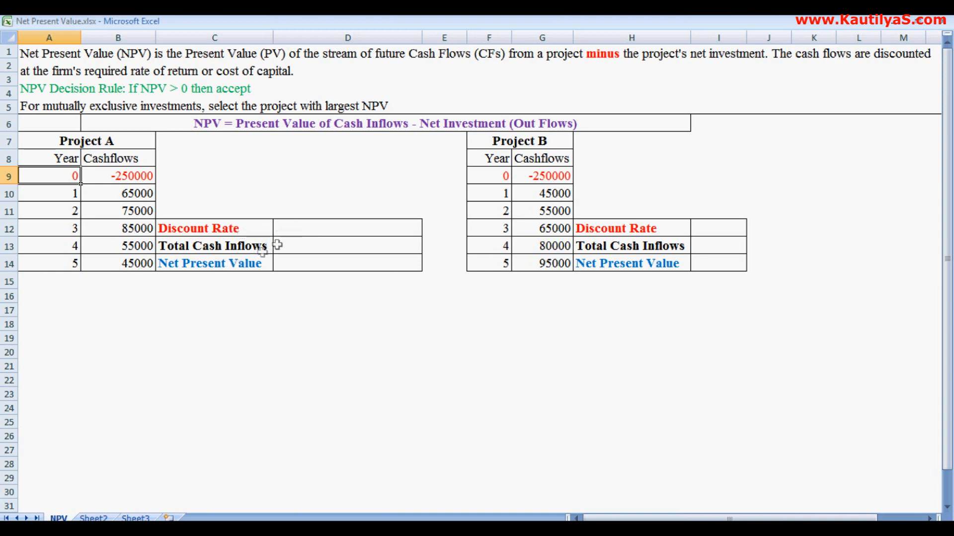
click(289, 228)
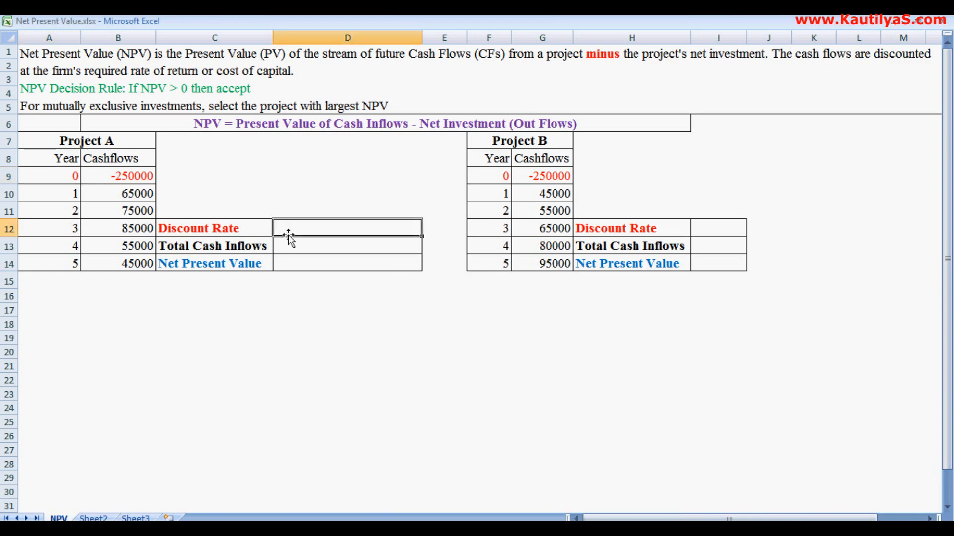
text(10%)
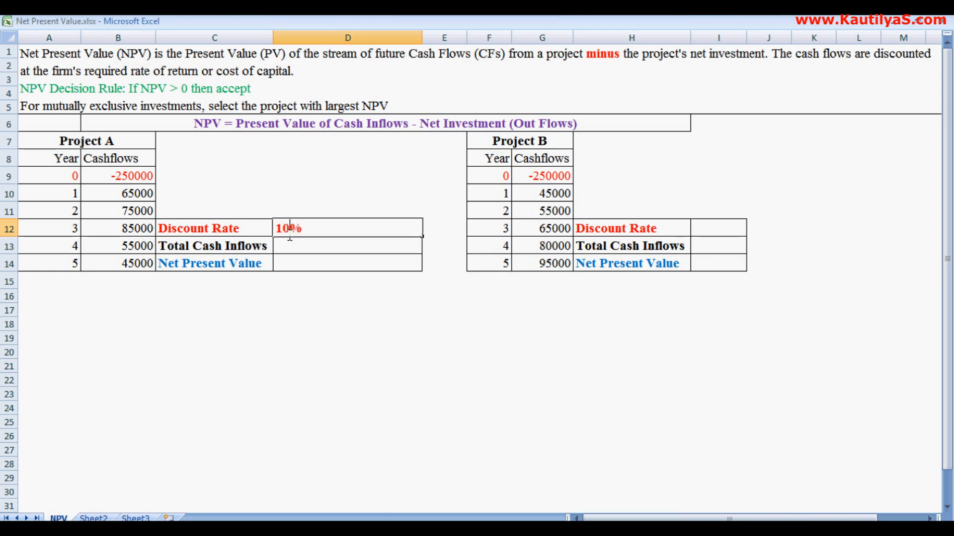
key(Return)
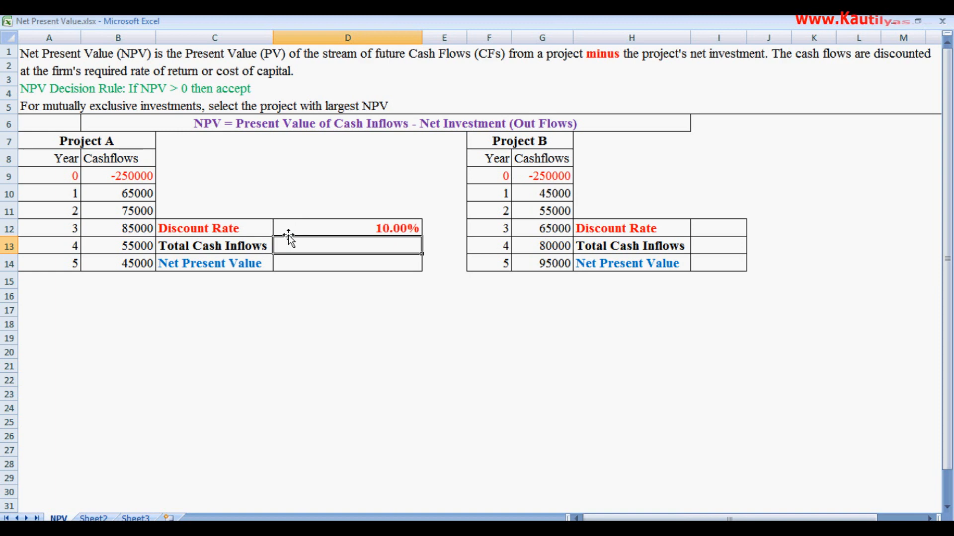
Step: Total Project A's cash inflows for years 1 to 5 in cell D13 with =sum(B10:B14)
text(=sum()
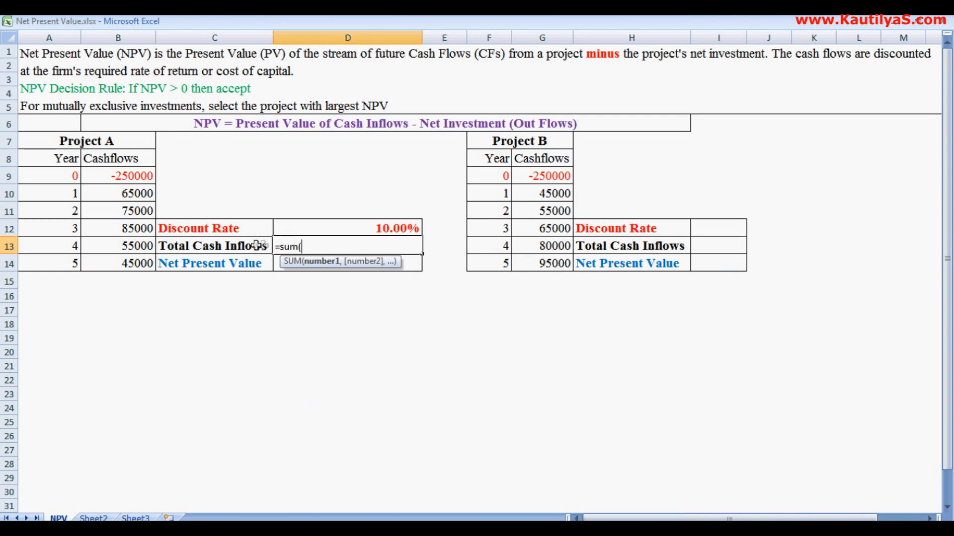
drag(113, 198, 117, 265)
text())
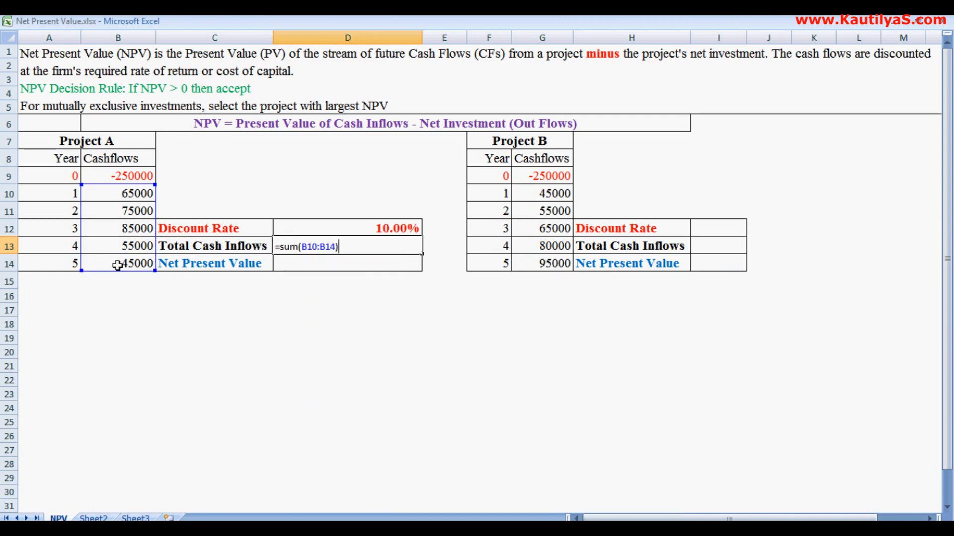
key(Return)
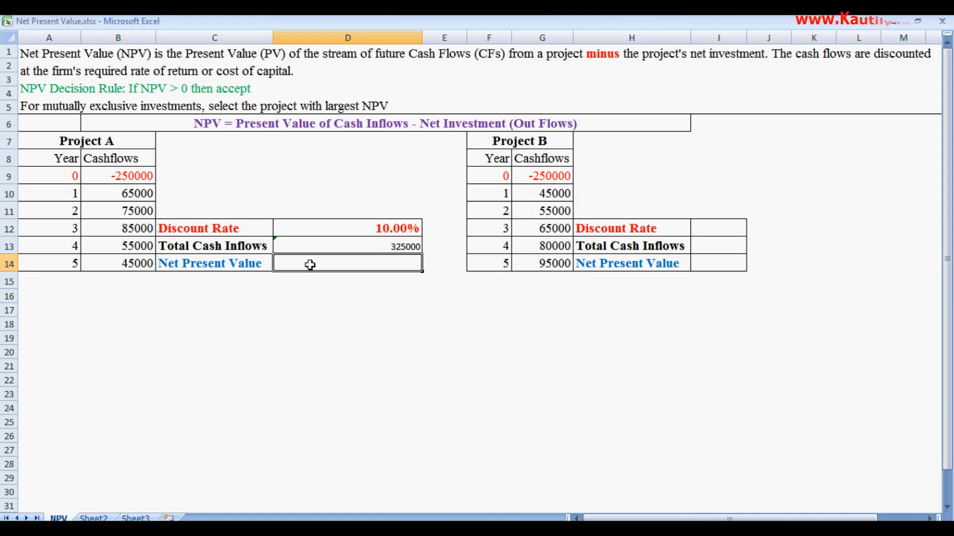
Step: Calculate Project A's net present value in cell D14 with the formula =npv(D12,B10:B14)+B9
text(=)
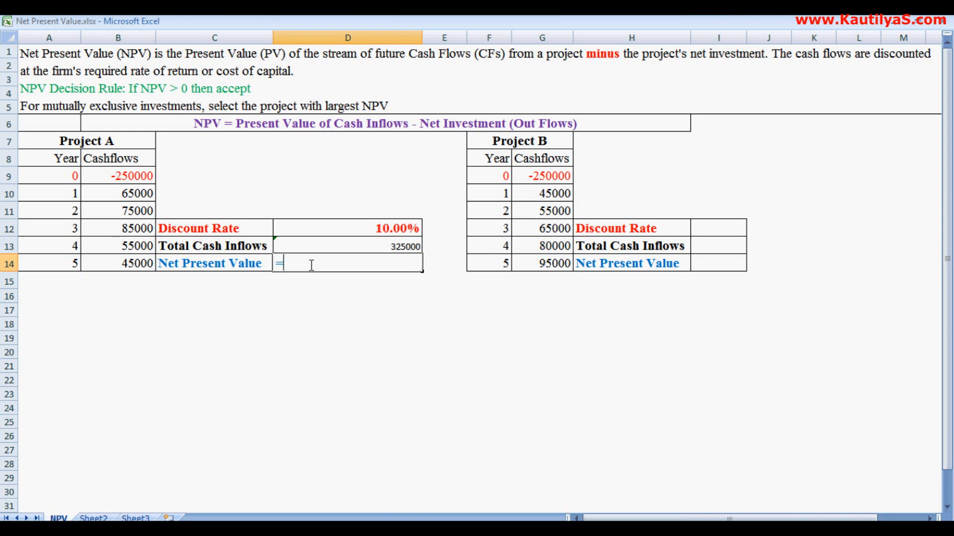
text(np)
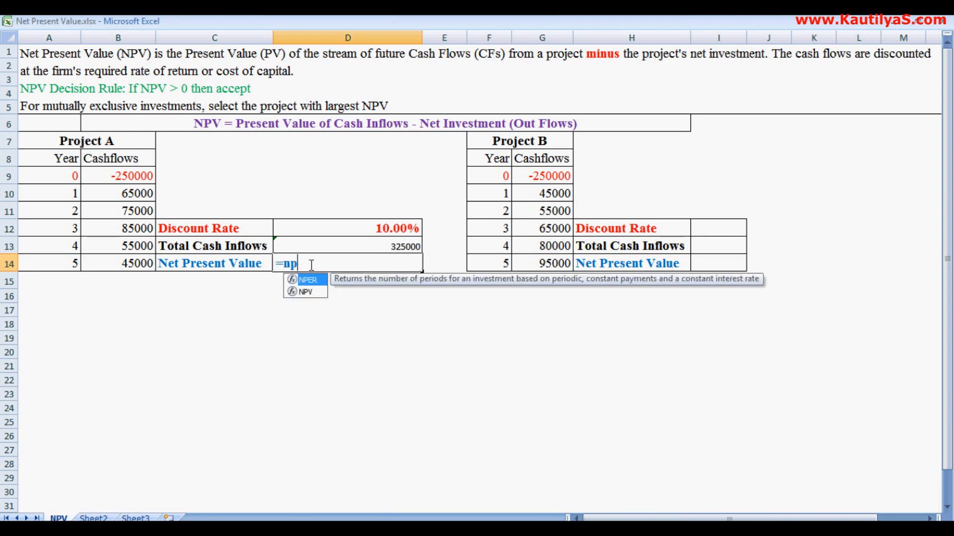
text(v()
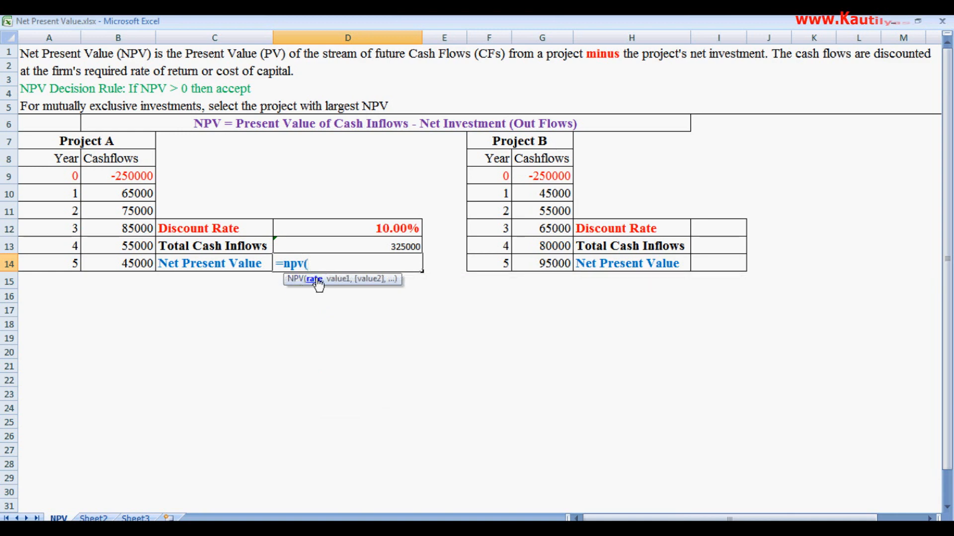
click(349, 226)
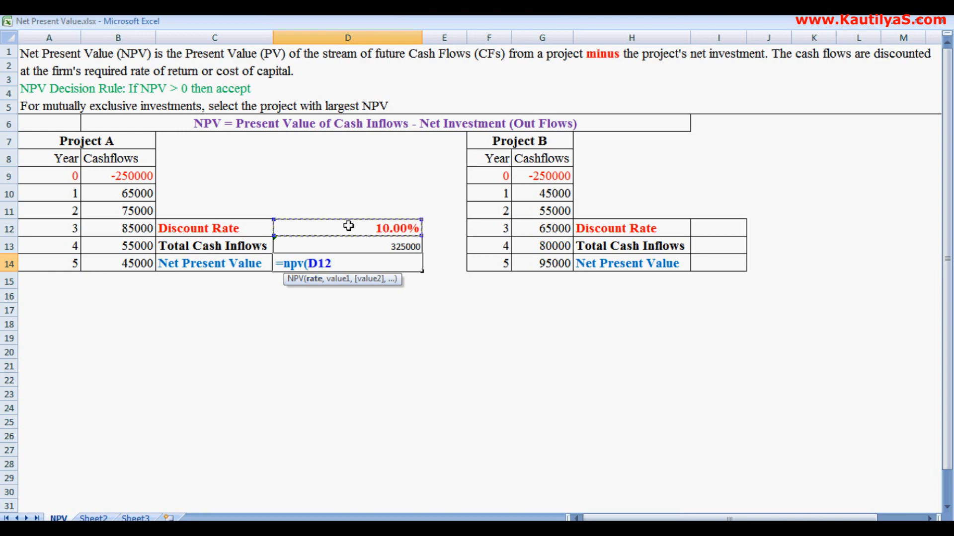
text(,)
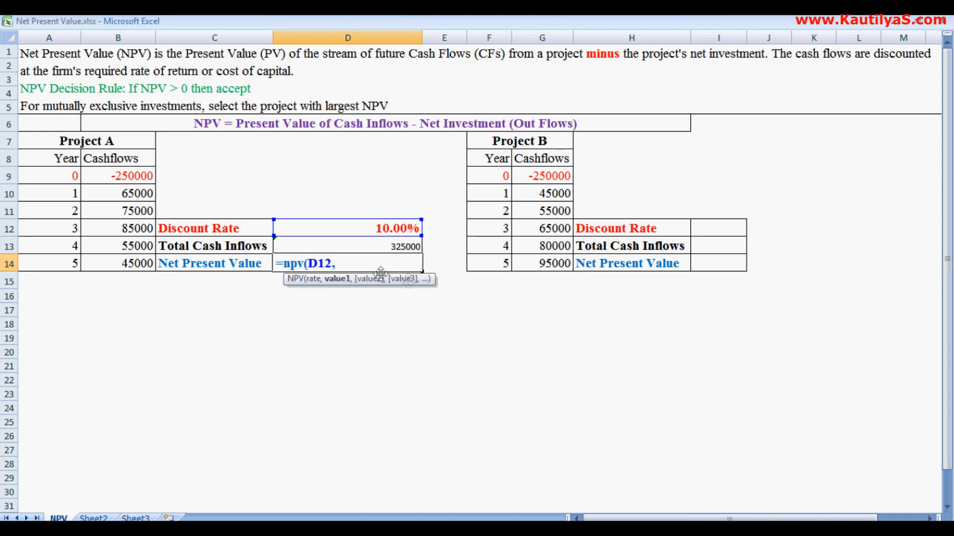
drag(108, 192, 109, 257)
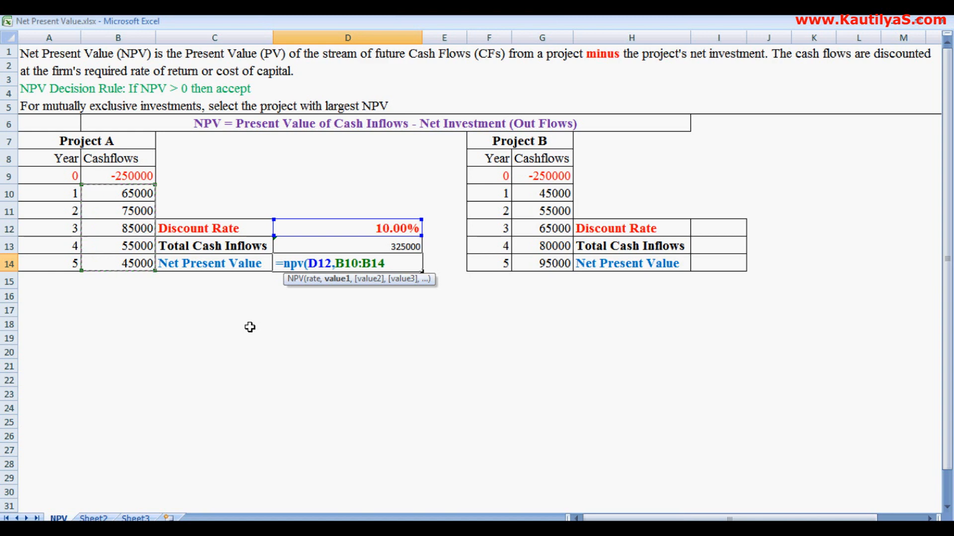
text()+)
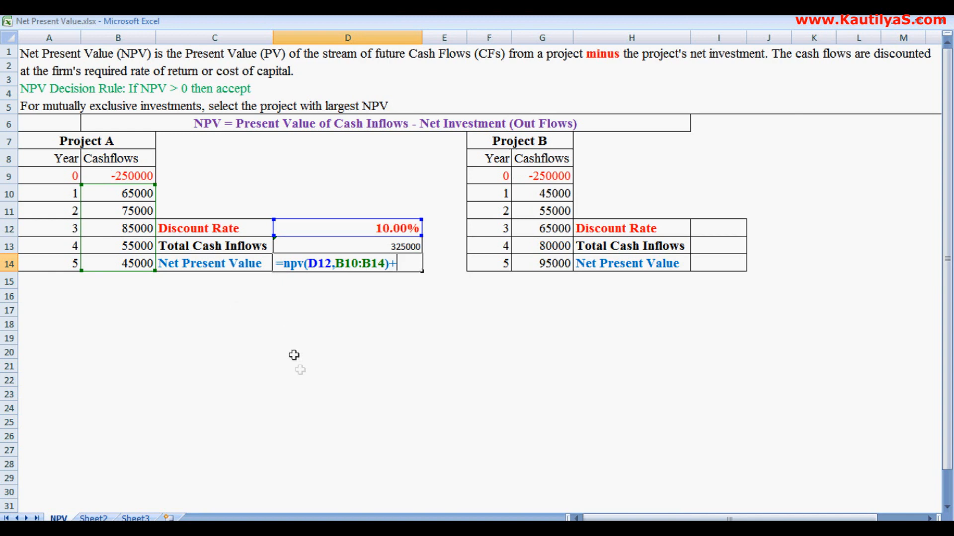
click(117, 179)
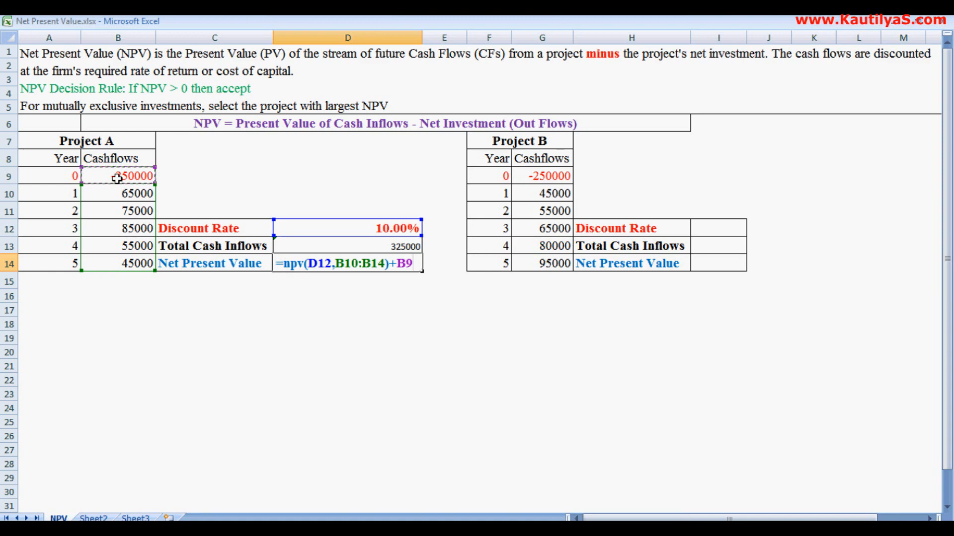
key(Return)
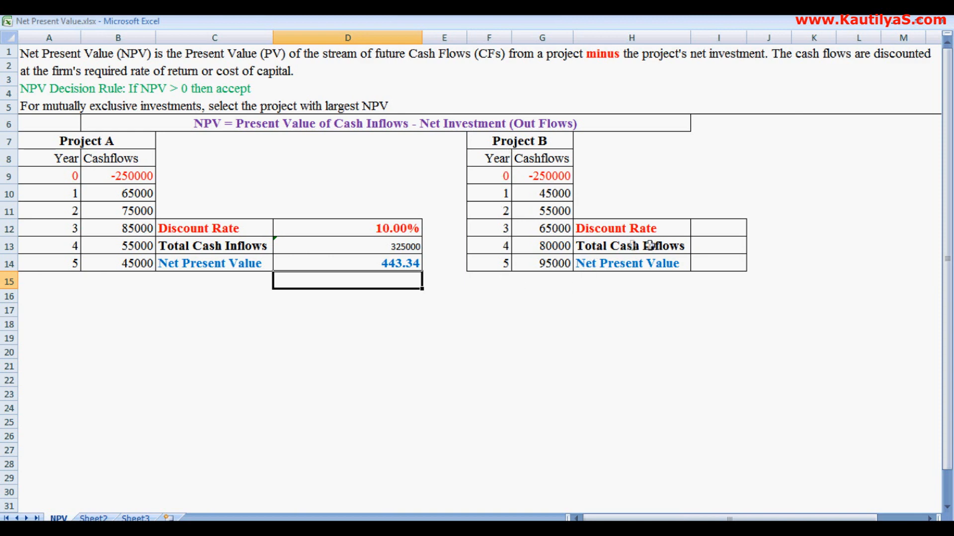
Step: Total Project B's cash inflows for years 1 to 5 in cell I13 with =sum(G10:G14)
click(702, 247)
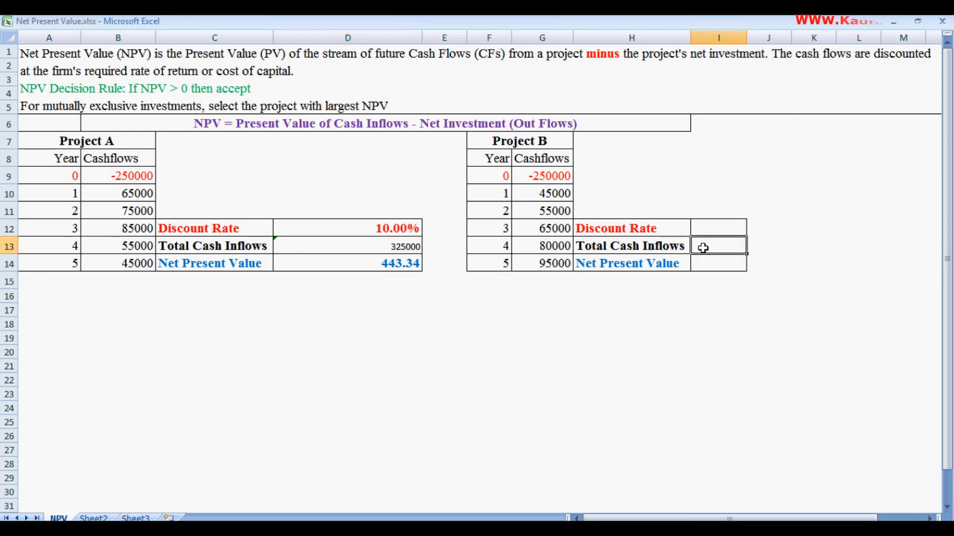
text(=su)
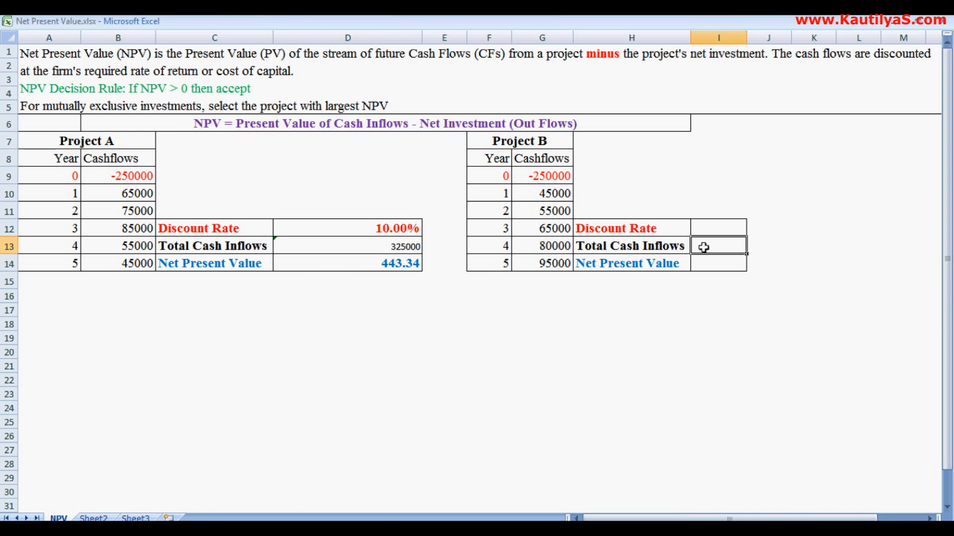
text(m()
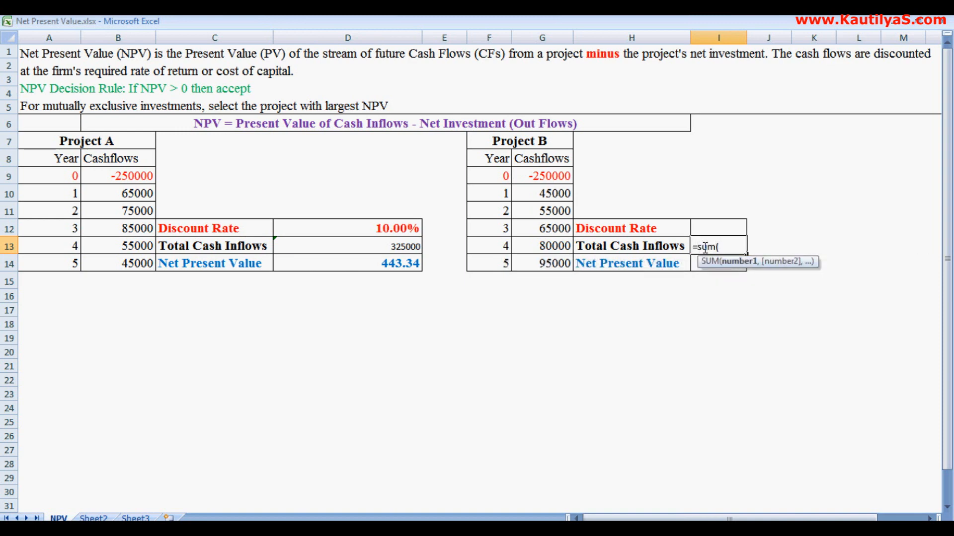
drag(524, 194, 536, 263)
text())
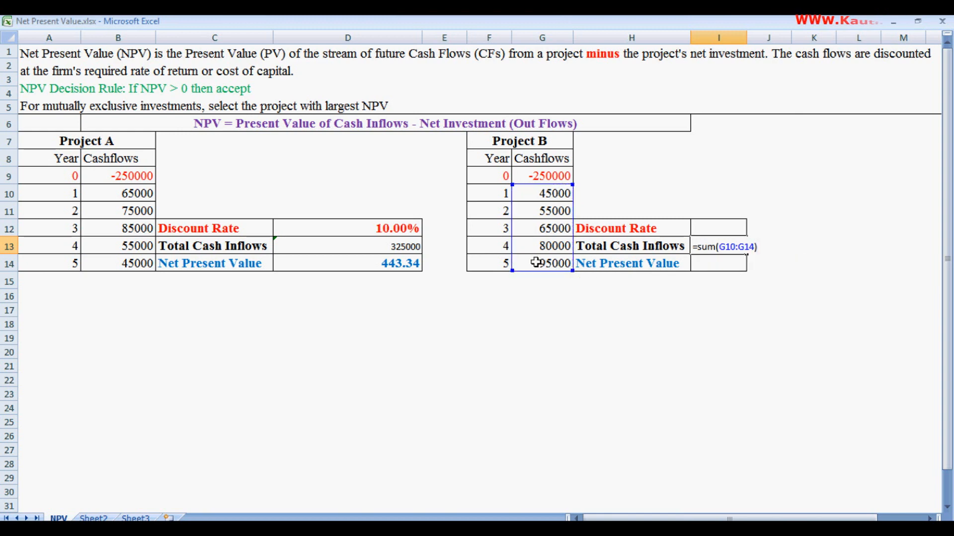
key(Return)
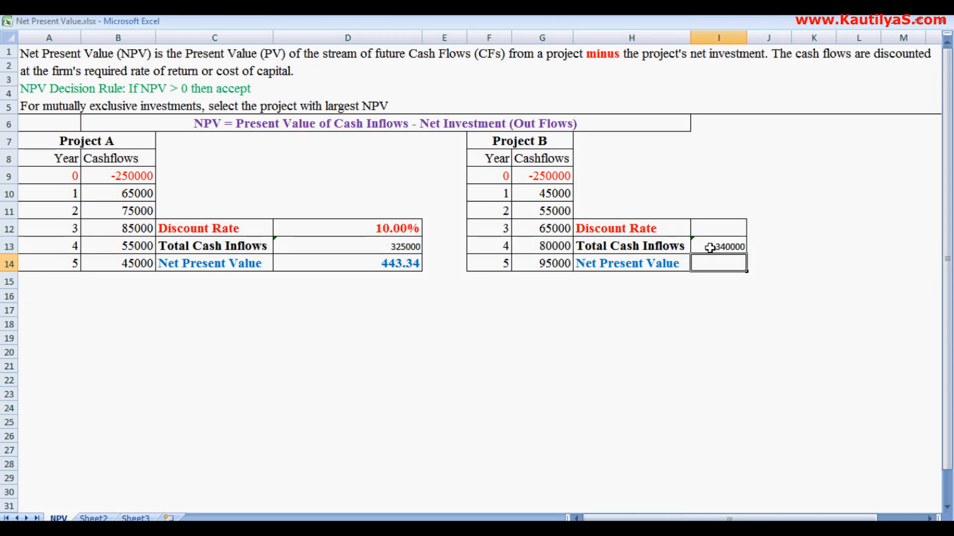
Step: Enter a 10% discount rate for Project B in cell I12
click(708, 232)
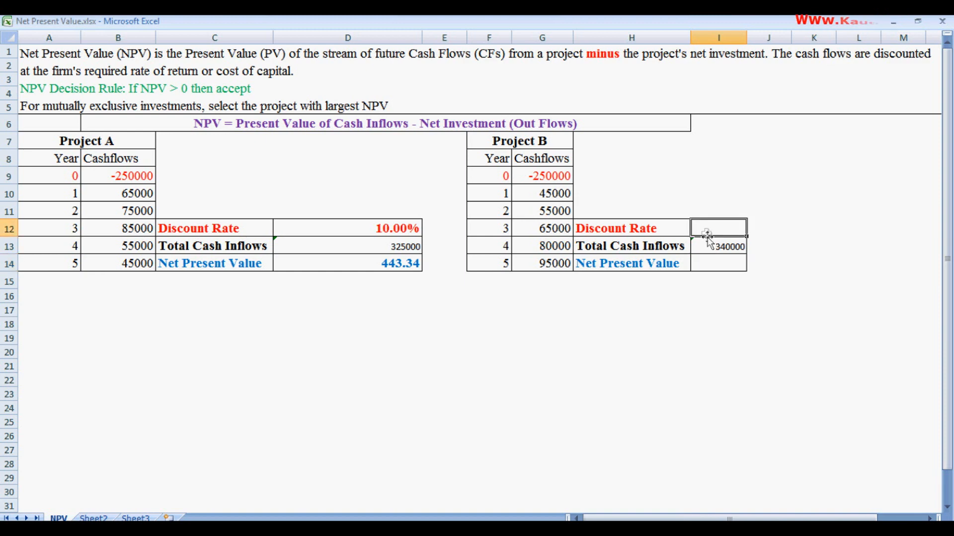
text(10%)
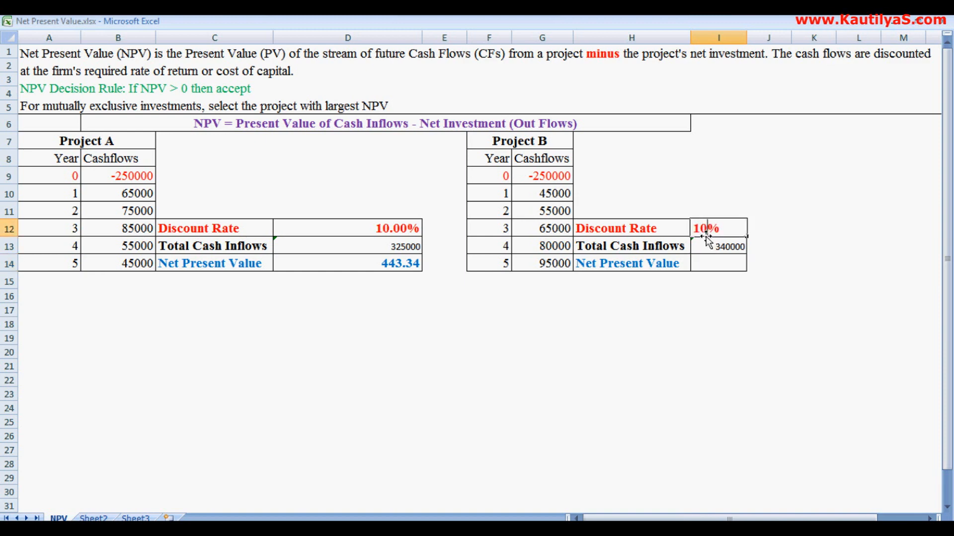
key(Return)
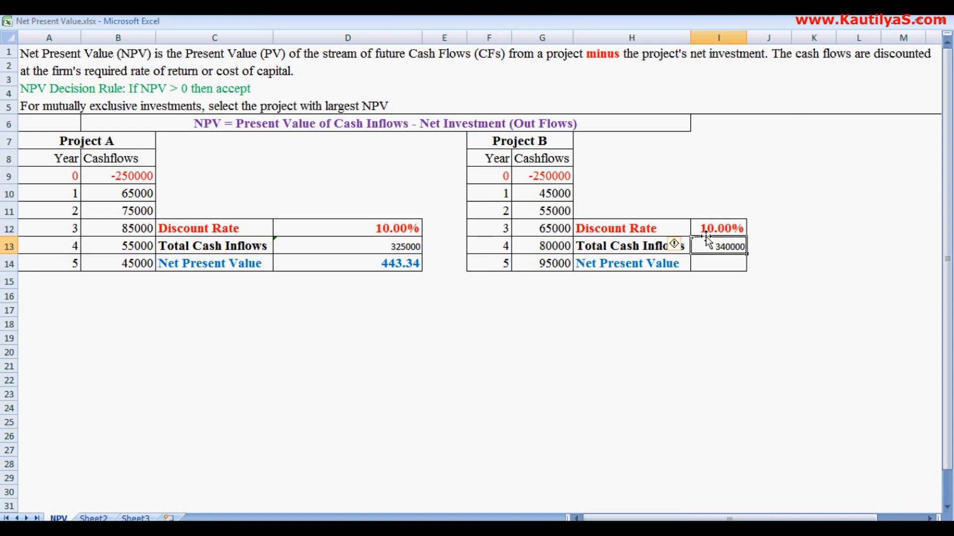
Step: Calculate Project B's net present value in cell I14 with the formula =npv(I12,G10:G14)+G9
key(Return)
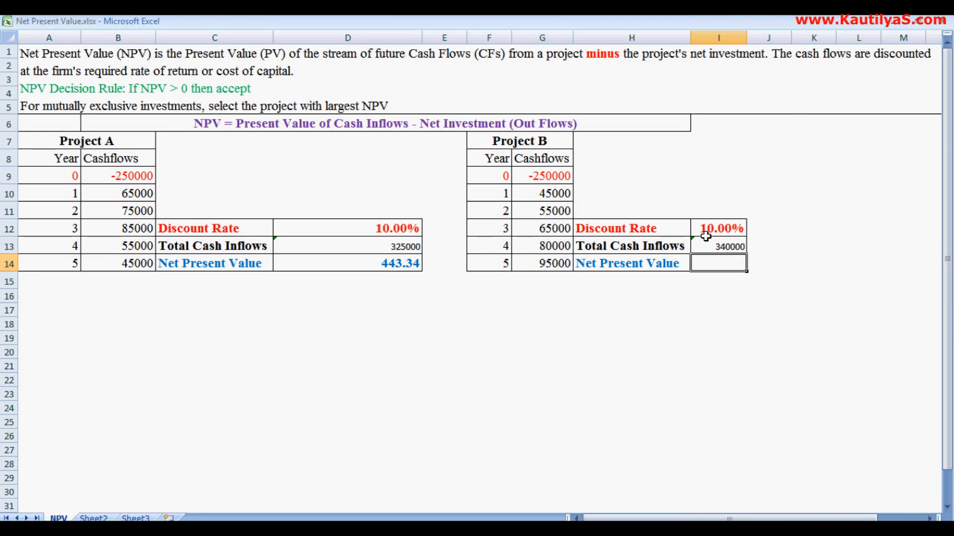
text(=npv)
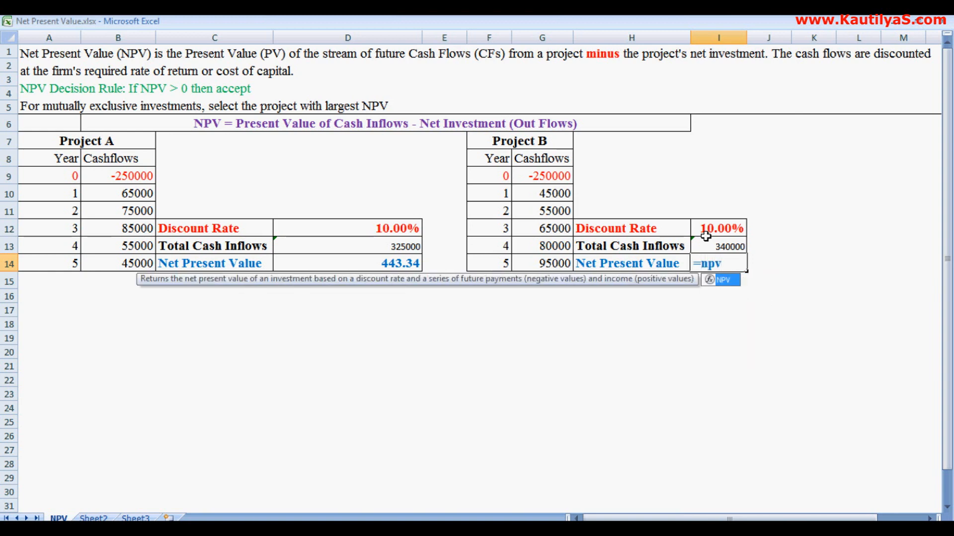
text(()
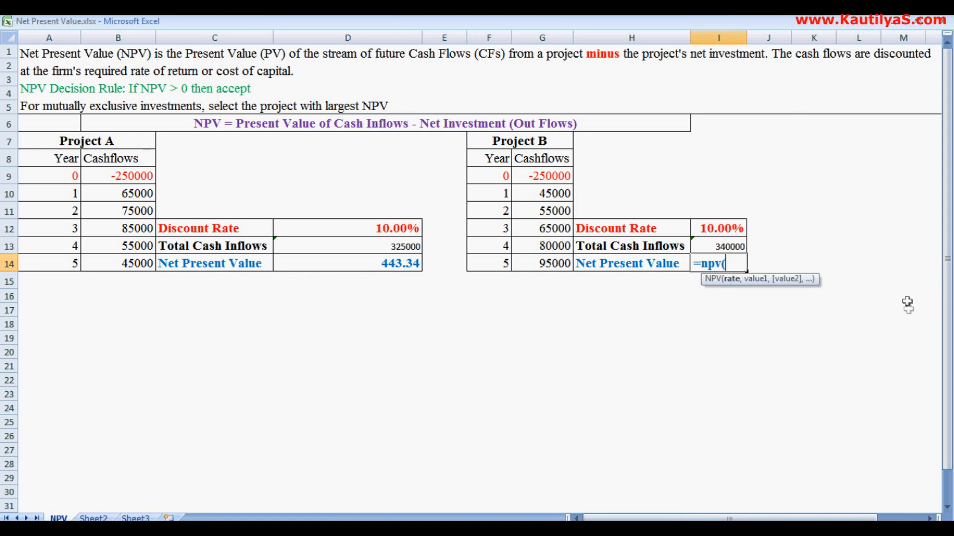
click(716, 229)
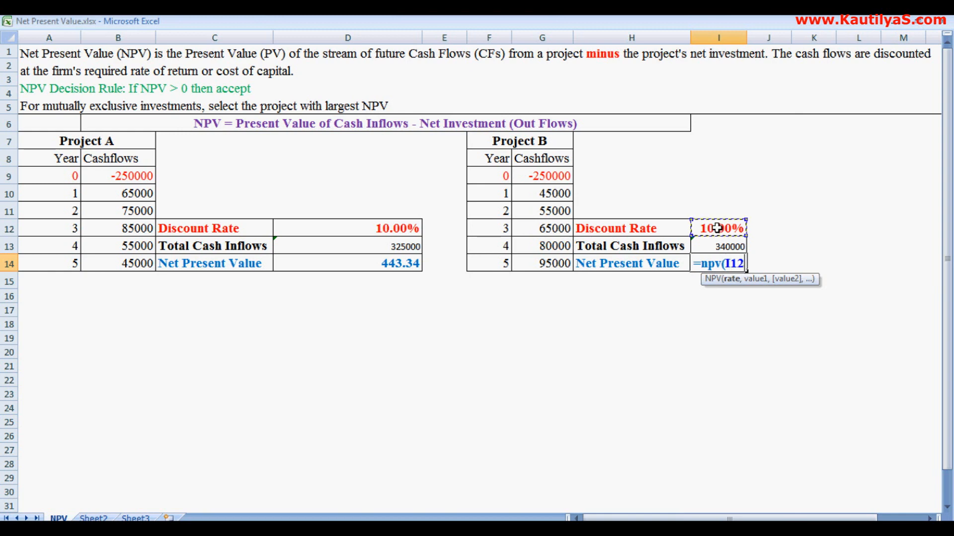
text(,)
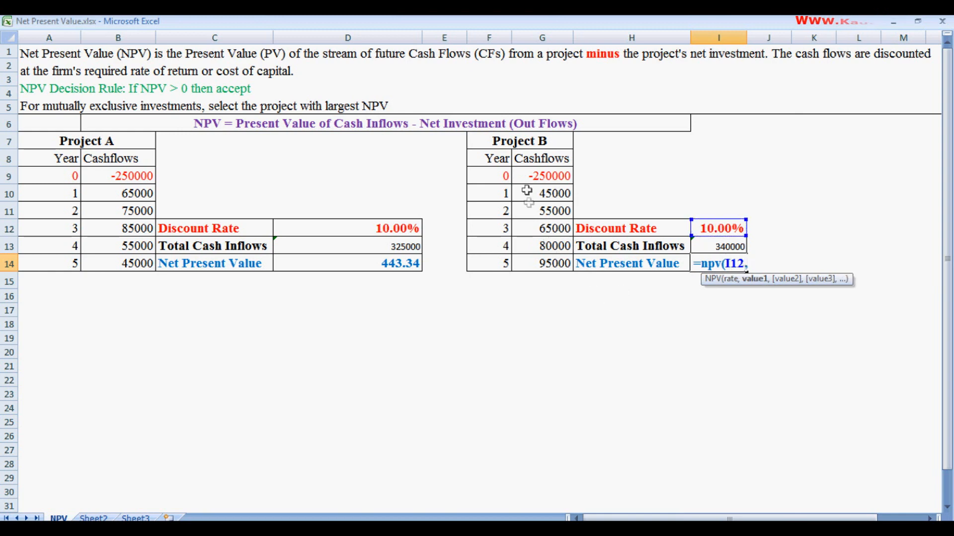
drag(527, 191, 529, 263)
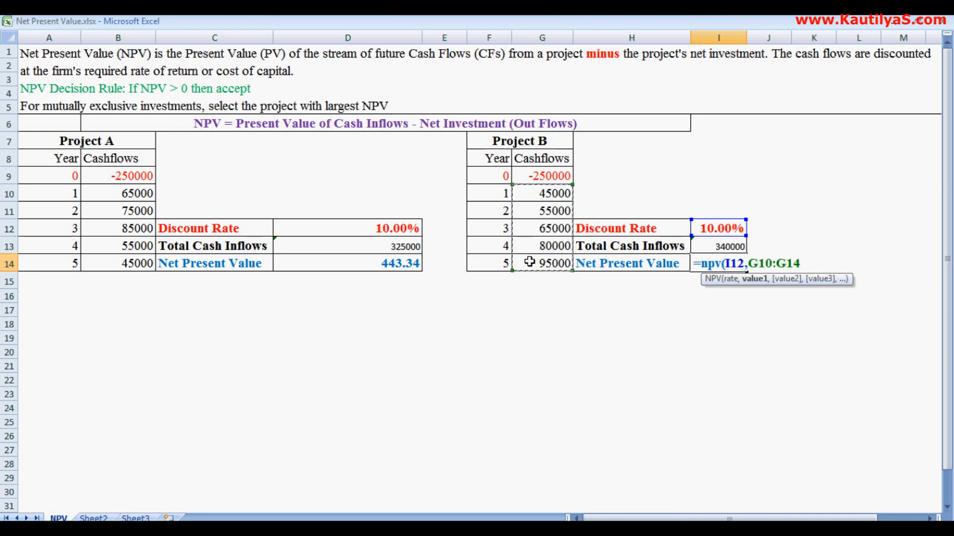
text())
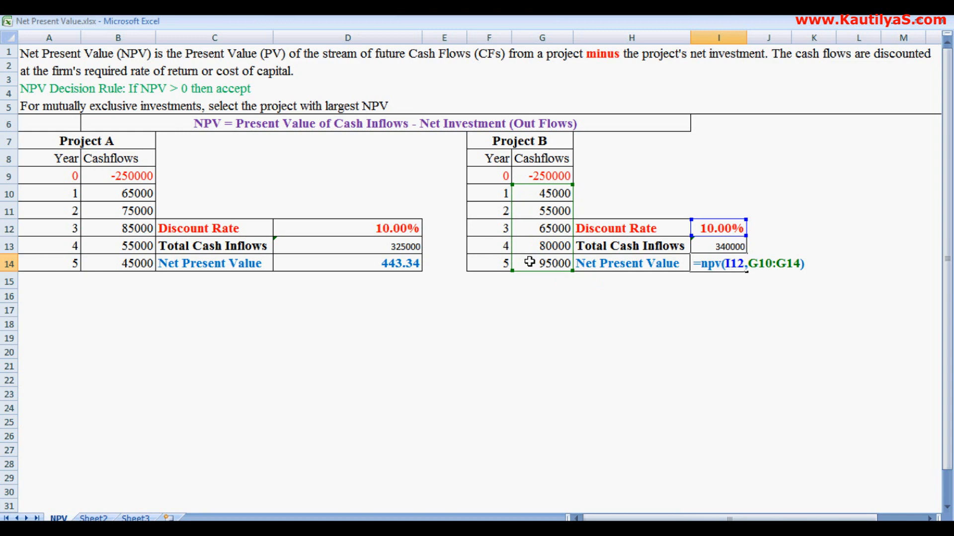
text(+)
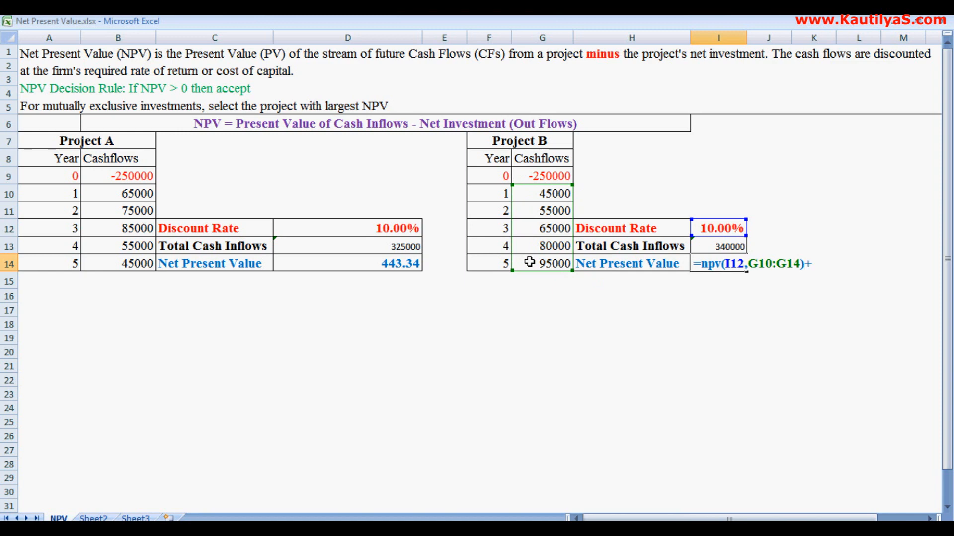
click(531, 177)
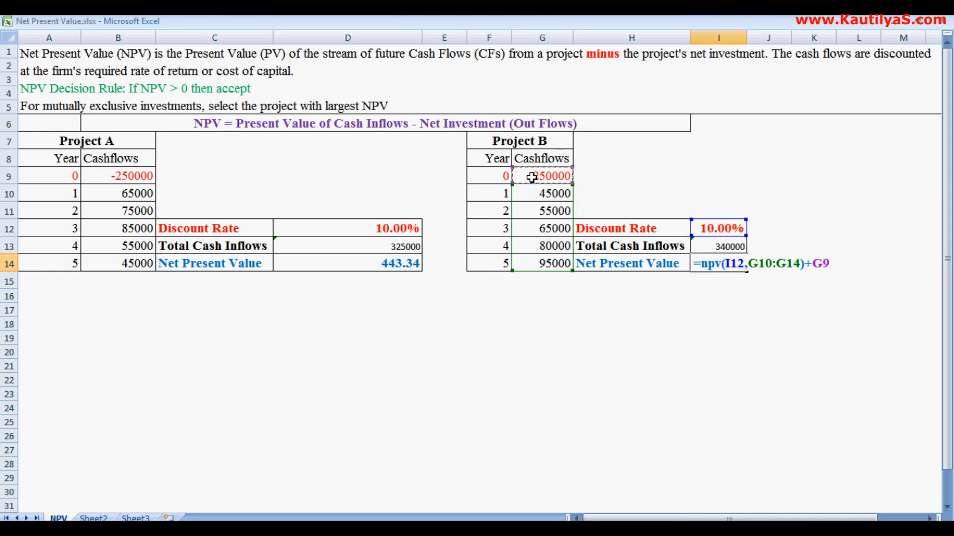
key(Return)
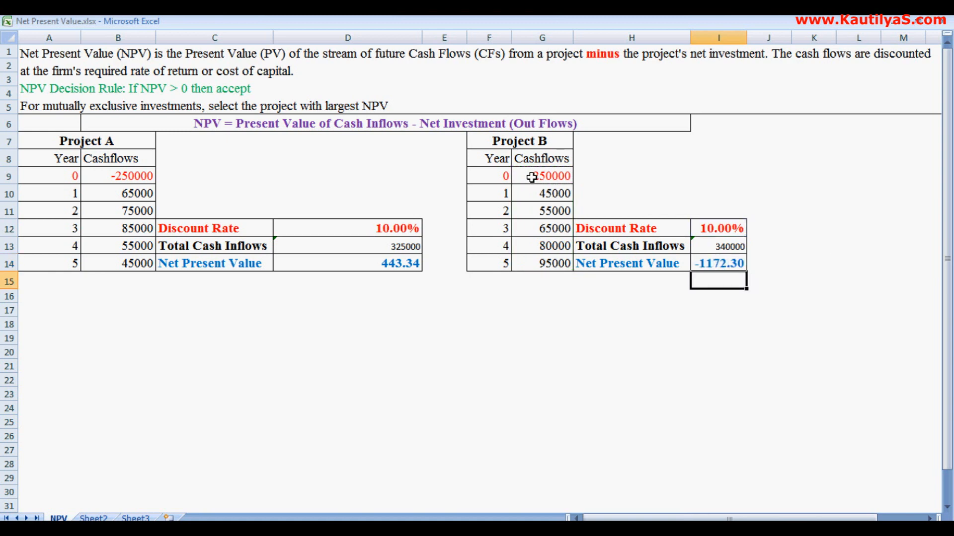